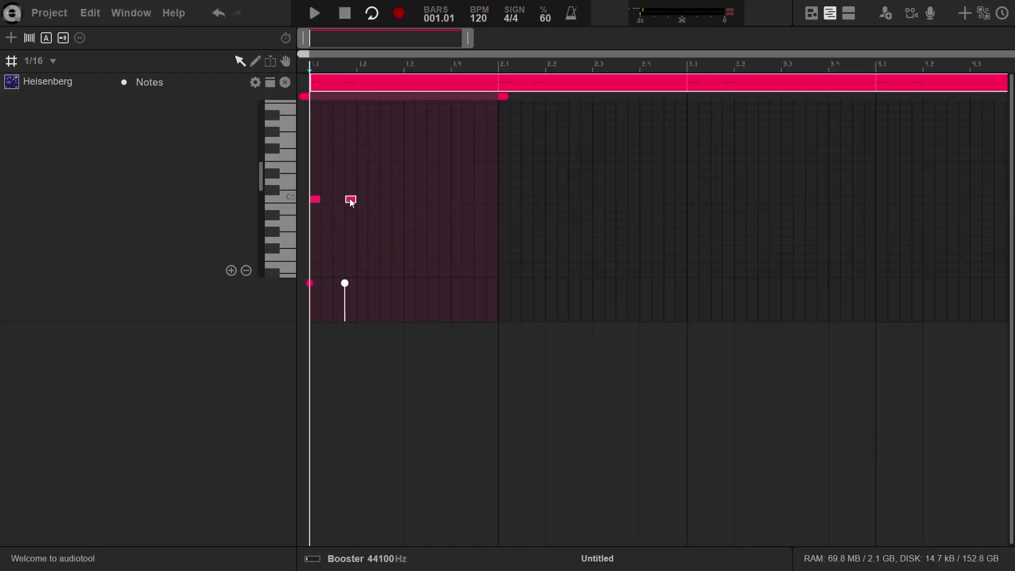
# - Move the note to a later position in the piano roll
pyautogui.moveTo(350, 199); pyautogui.dragTo(386, 202)
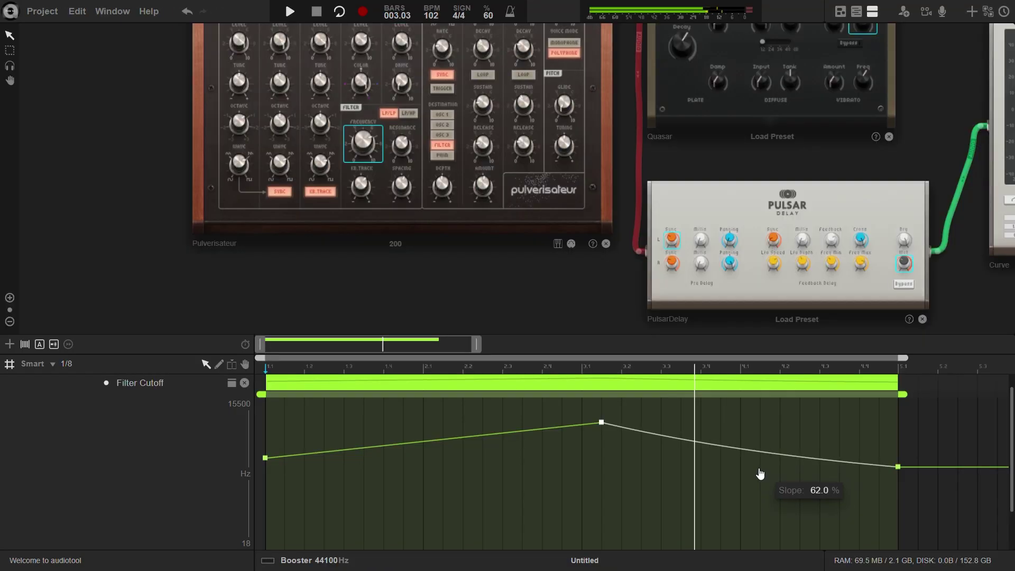
# - Bend the Filter Cutoff automation curve segment more steeply
pyautogui.moveTo(760, 473); pyautogui.dragTo(748, 504)
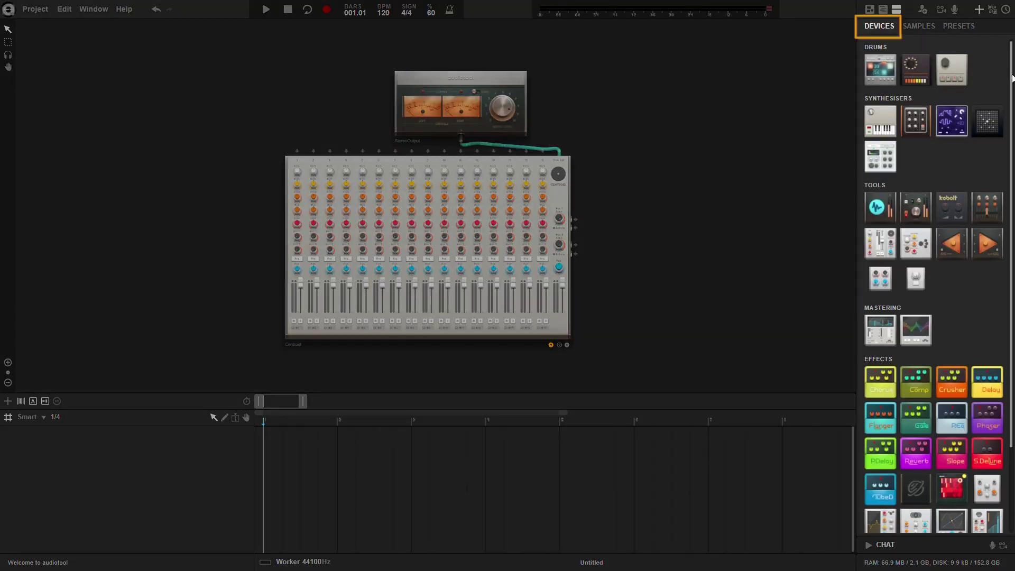
pyautogui.moveTo(1013, 75); pyautogui.dragTo(1013, 193)
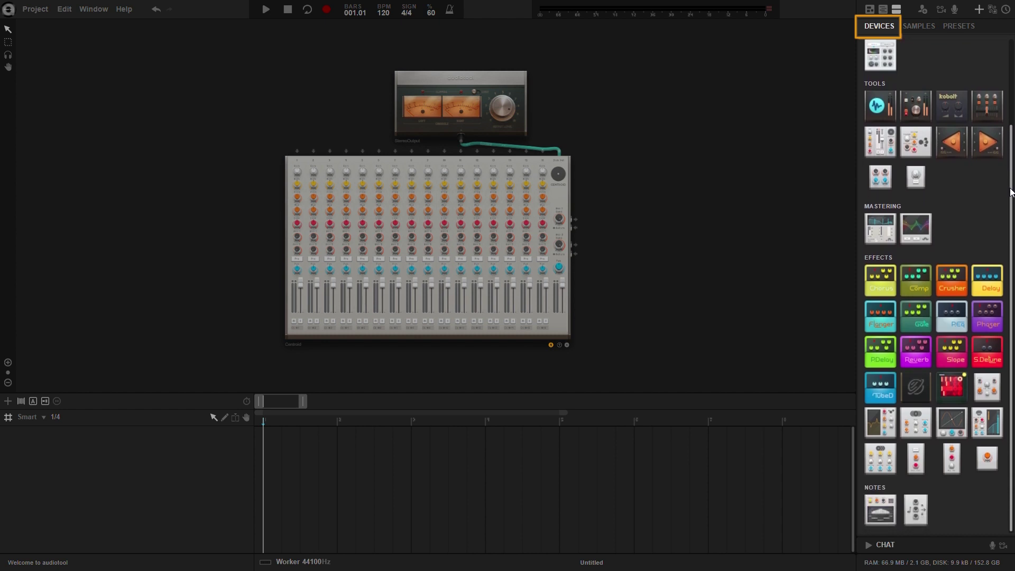
pyautogui.moveTo(1011, 193); pyautogui.dragTo(1010, 82)
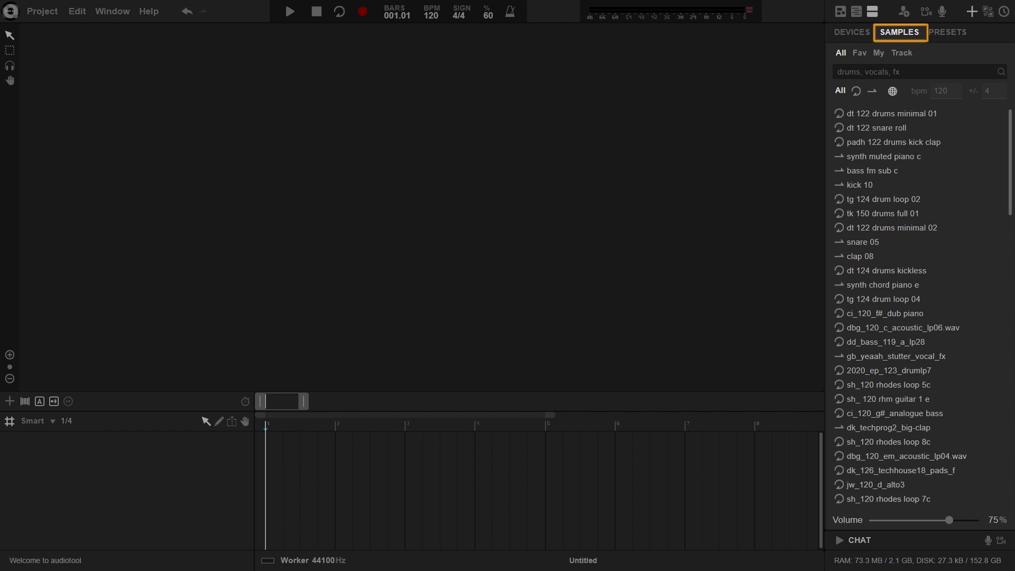
# - Switch the library to device presets
pyautogui.click(948, 31)
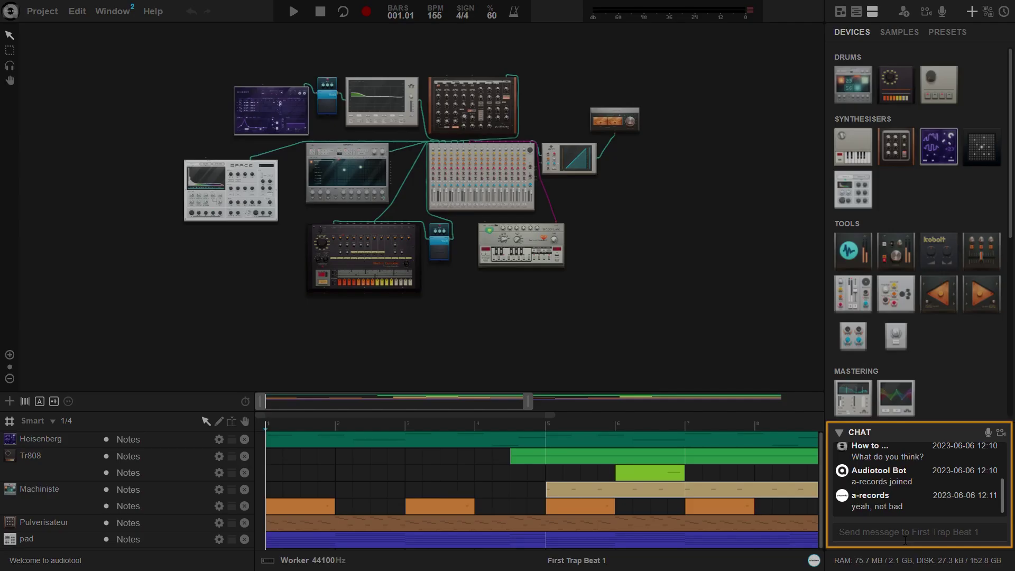
# - Place the cursor in the First Trap Beat 1 project chat input
pyautogui.click(905, 541)
pyautogui.write('wo')
pyautogui.write('uld li')
pyautogui.write('ke to add')
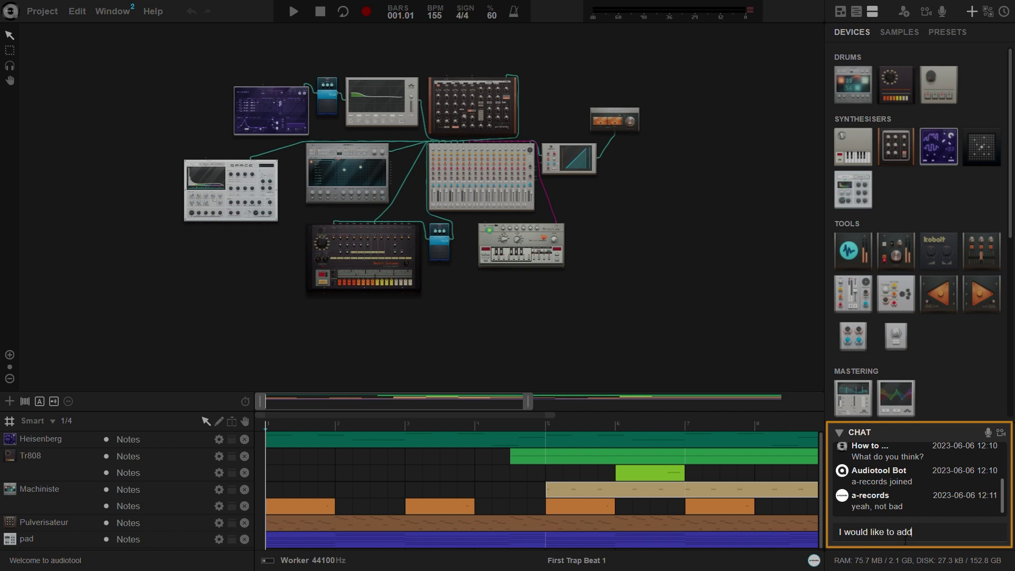
pyautogui.write(' one mor')
pyautogui.write('e pulve')
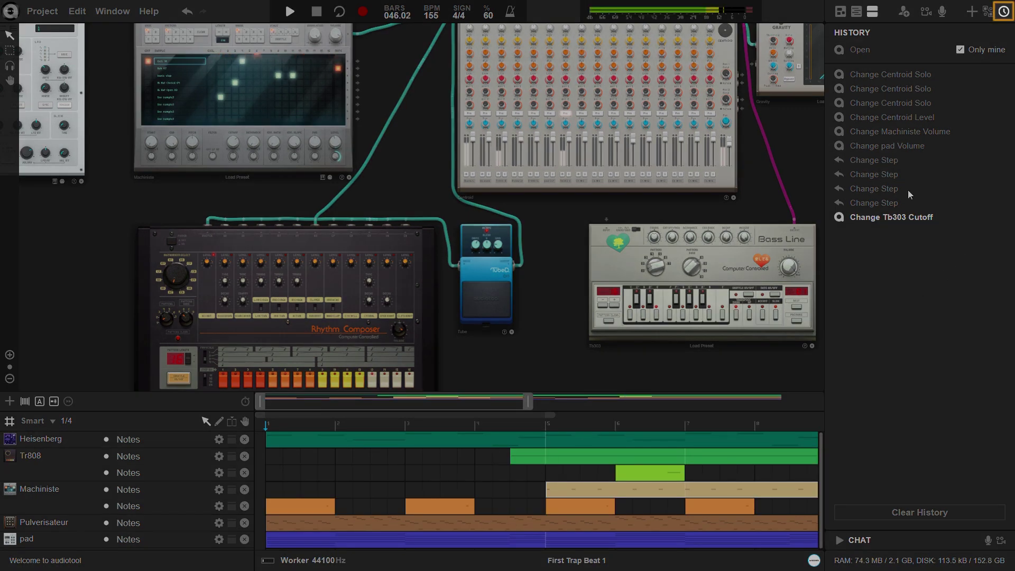
# - Undo history back to the Machiniste volume change, then set Bass Line gain to -2.83 dB
pyautogui.click(899, 177)
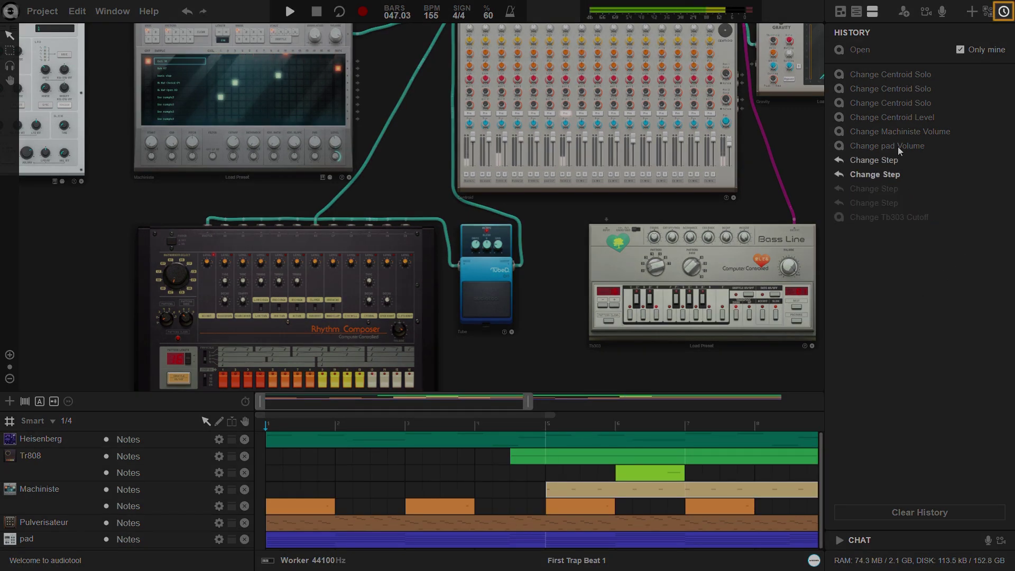
pyautogui.click(899, 132)
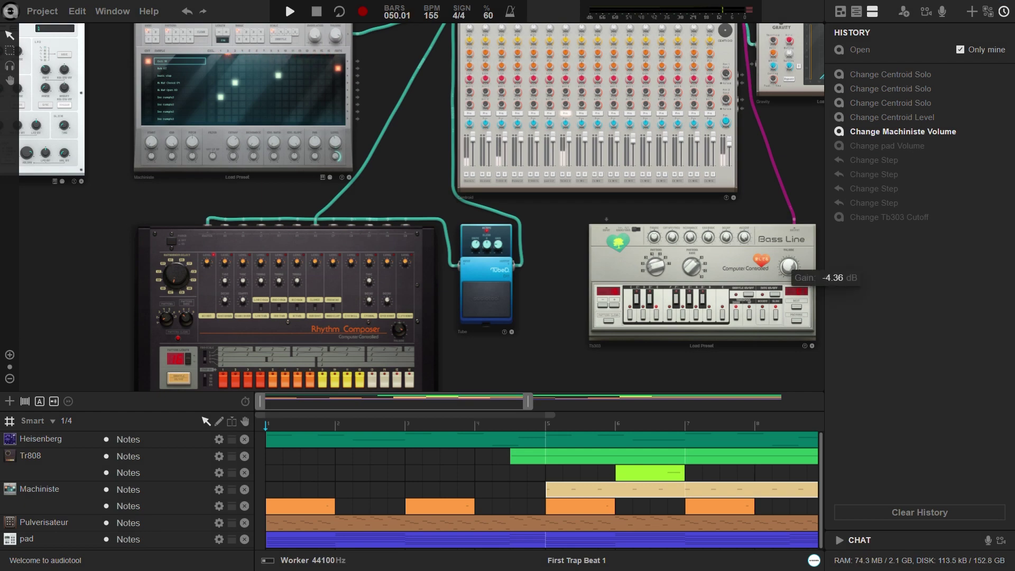
pyautogui.moveTo(789, 270); pyautogui.dragTo(791, 270)
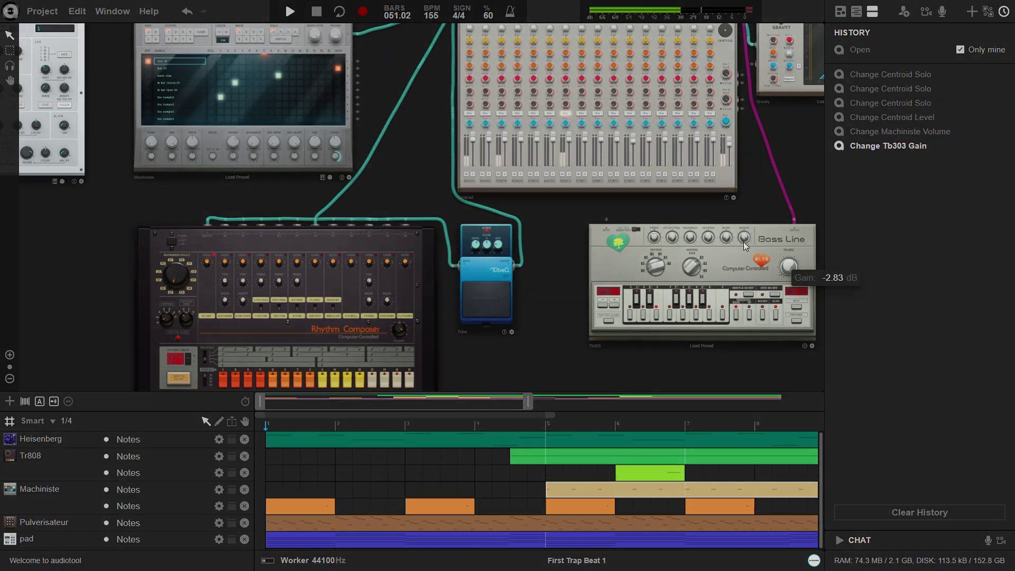